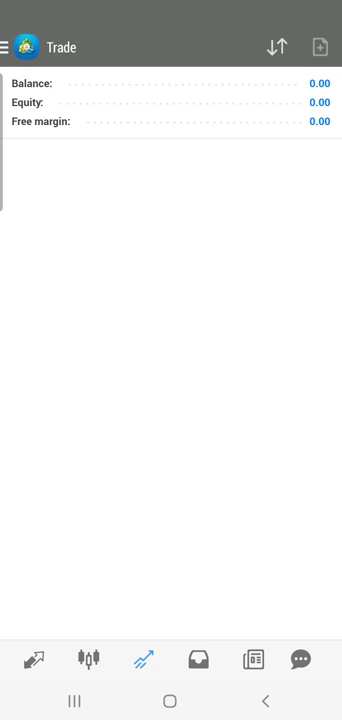
Show the empty trade history and list its date period choices, with Today applied
click(198, 659)
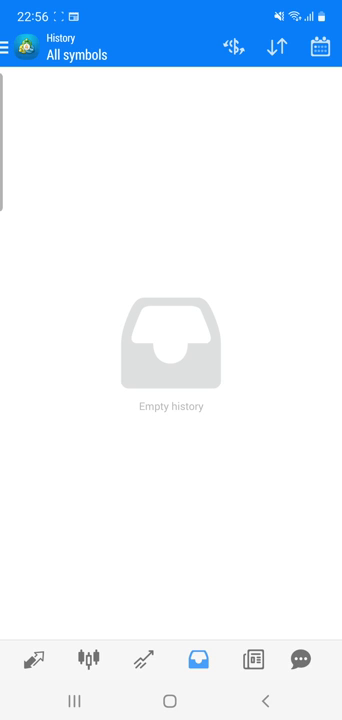
click(4, 46)
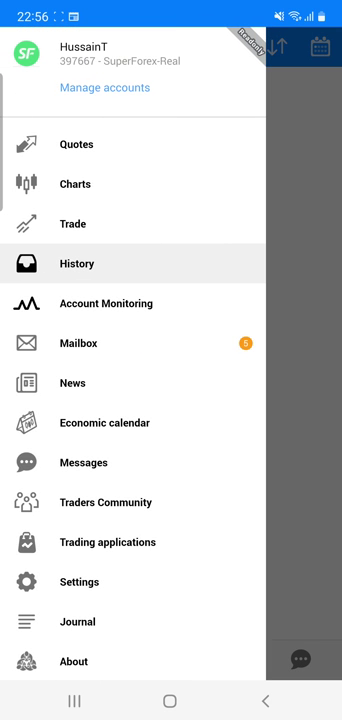
click(77, 263)
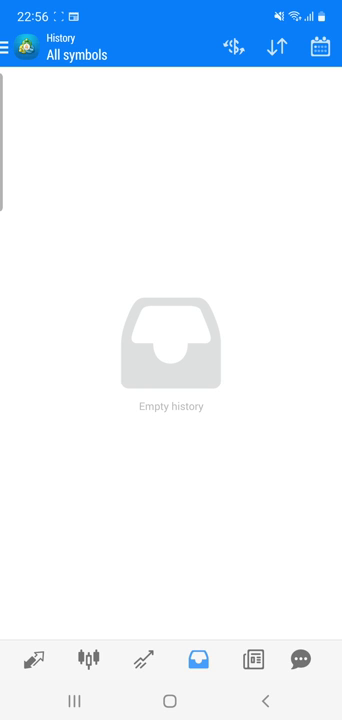
click(320, 46)
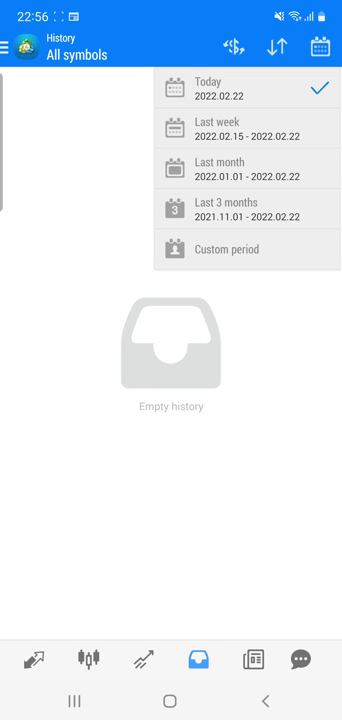
Apply a custom history period with the start day set to the 21st
click(227, 249)
click(100, 196)
click(229, 557)
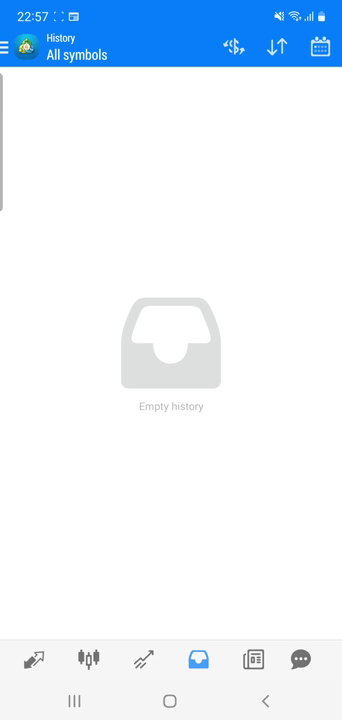
Show the Trade screen's zero balance, equity and free margin, then bring up recent apps
click(143, 658)
click(33, 658)
click(5, 47)
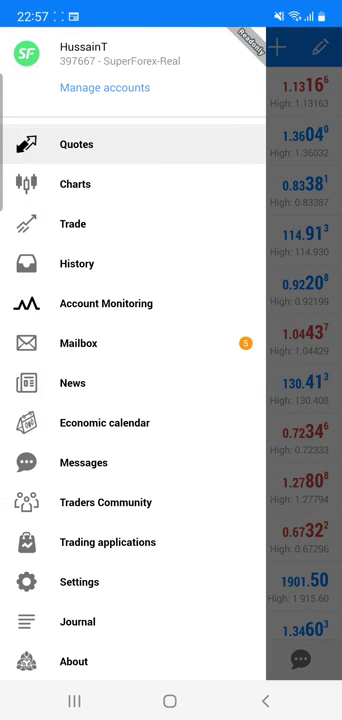
click(300, 400)
click(143, 658)
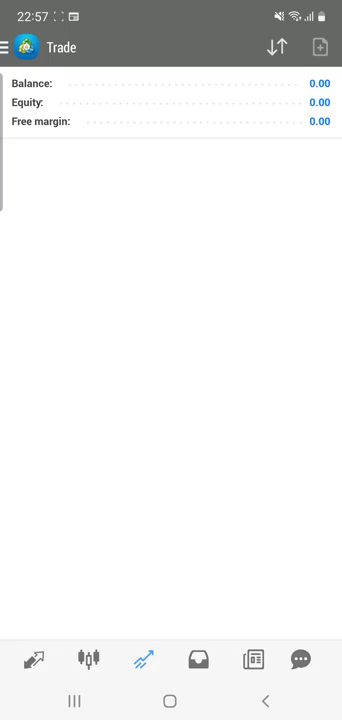
click(74, 701)
click(170, 318)
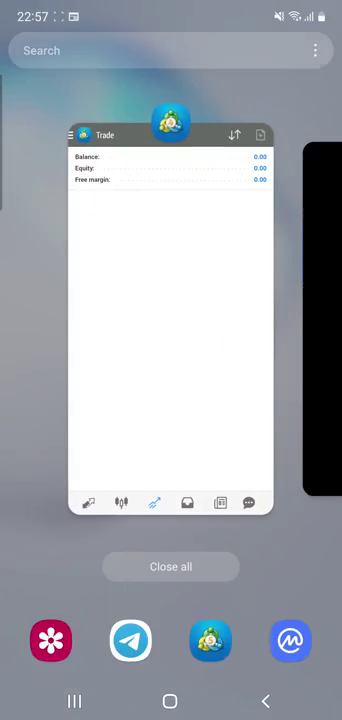
click(170, 320)
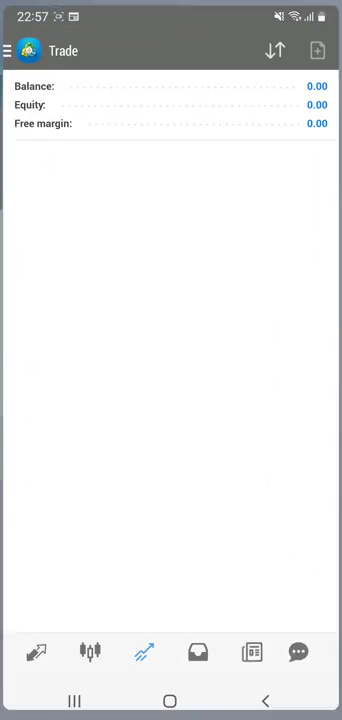